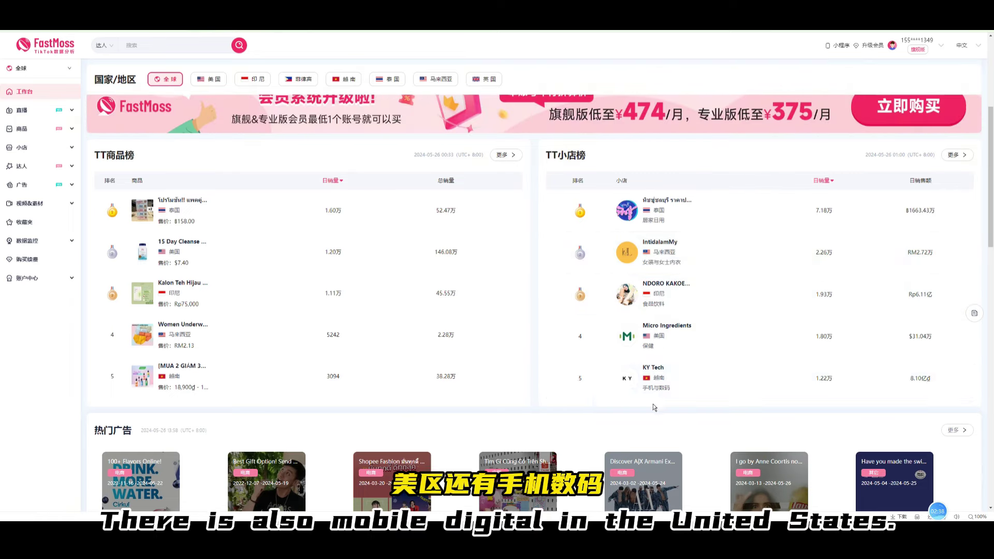
# Open the details of the Cirkul ad "100+ Flavors Online!" from the trending ads (热门广告)
pyautogui.scroll(-1, 294, 413)
pyautogui.scroll(-2, 294, 413)
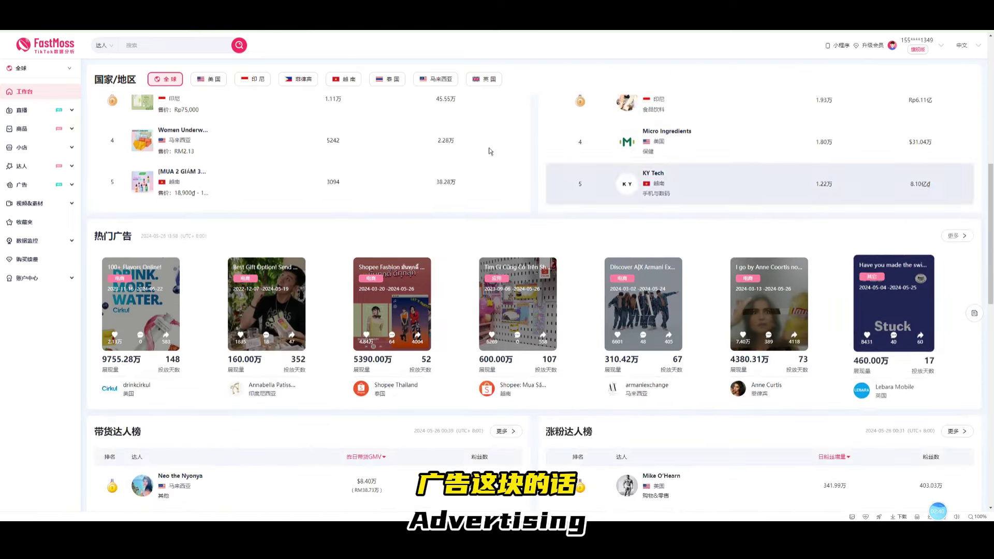
pyautogui.rightClick(152, 305)
pyautogui.click(166, 309)
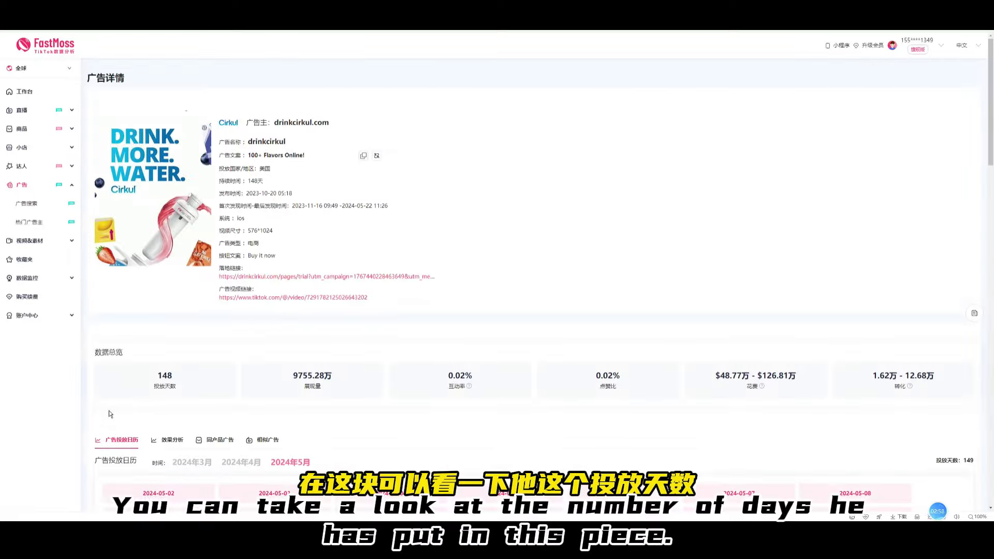
# Review the Cirkul ad's delivery days, impressions (展现量), delivery calendar and data trend chart
pyautogui.scroll(-2, 115, 294)
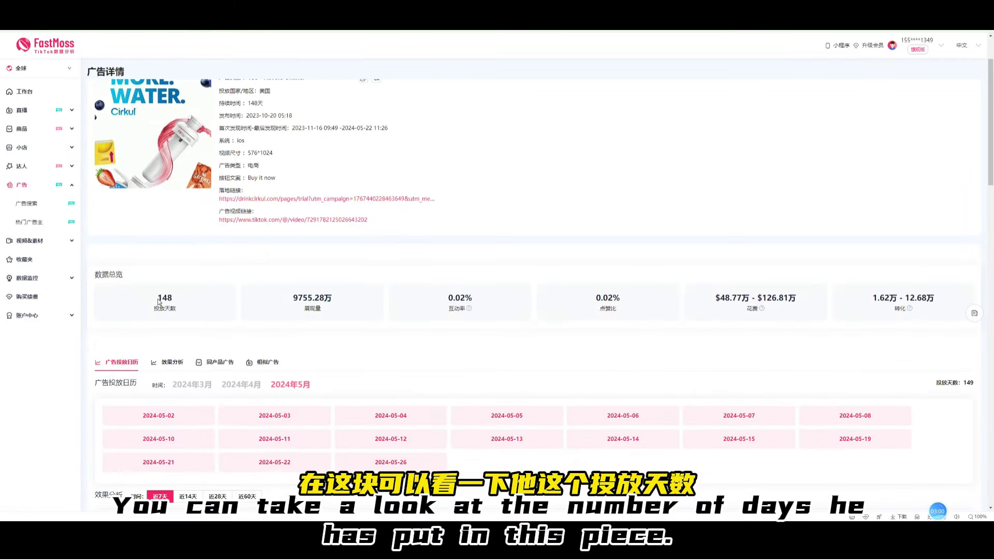
pyautogui.doubleClick(312, 308)
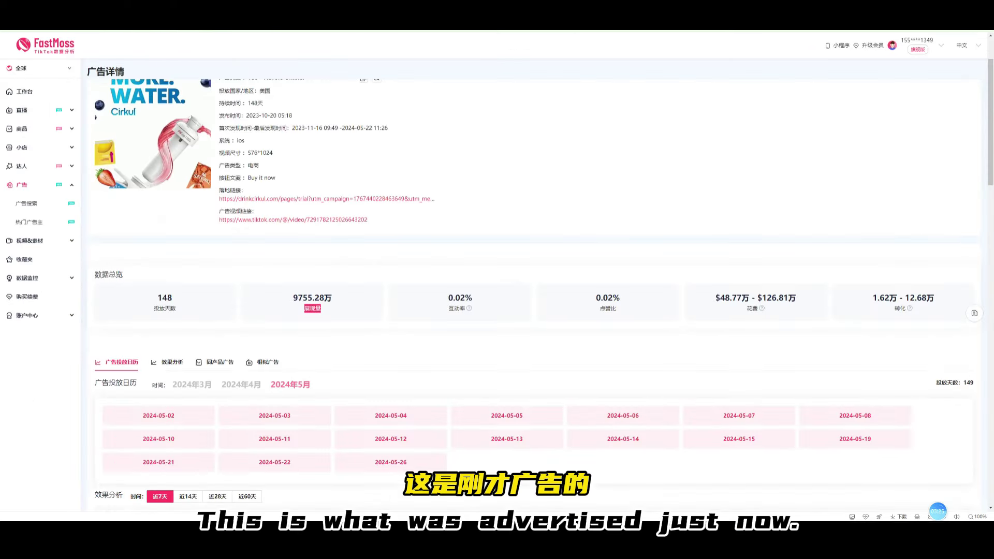
pyautogui.scroll(-5, 259, 339)
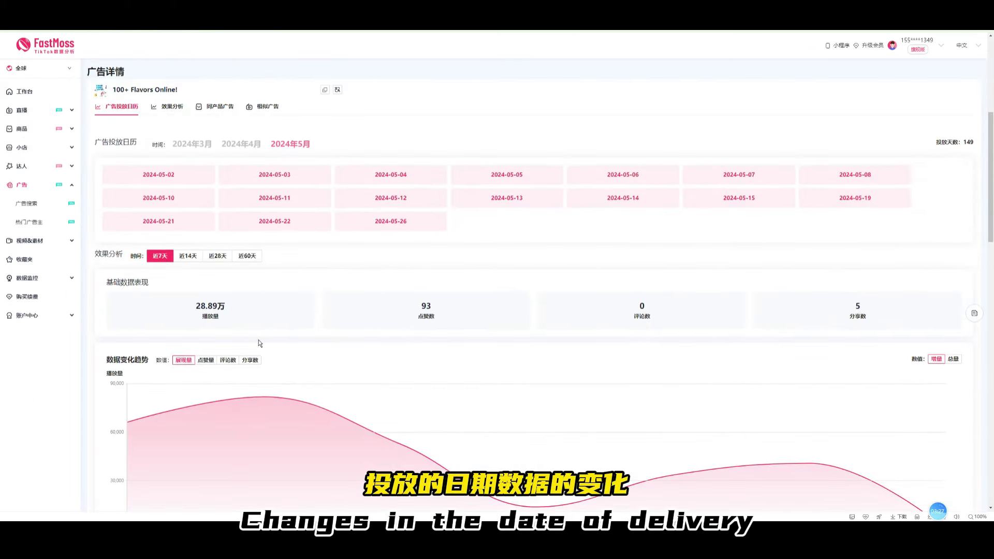
pyautogui.scroll(-2, 673, 372)
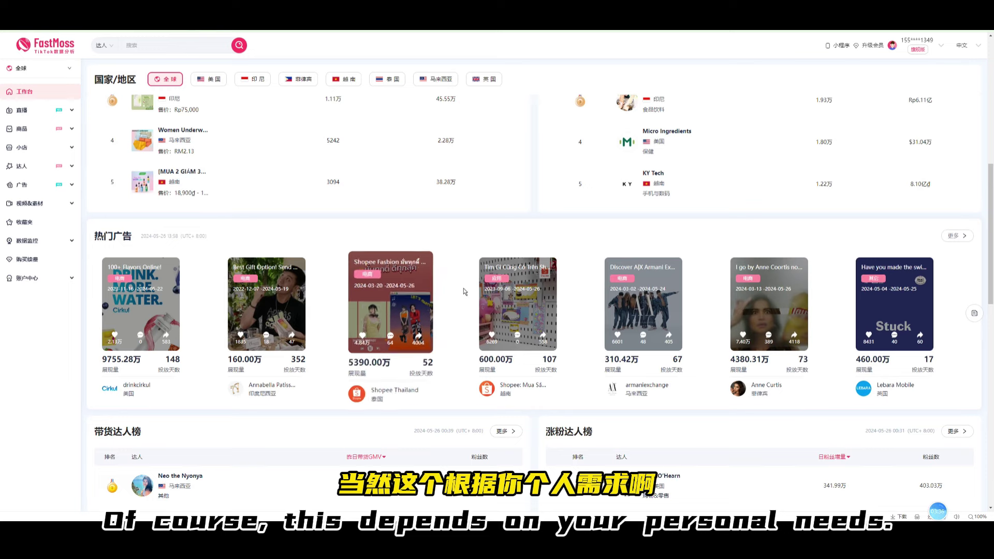
# Look through the dashboard's creator rankings (带货达人榜, 涨粉达人榜), the 视频商品榜 and the 热门视频 list
pyautogui.scroll(-3, 465, 292)
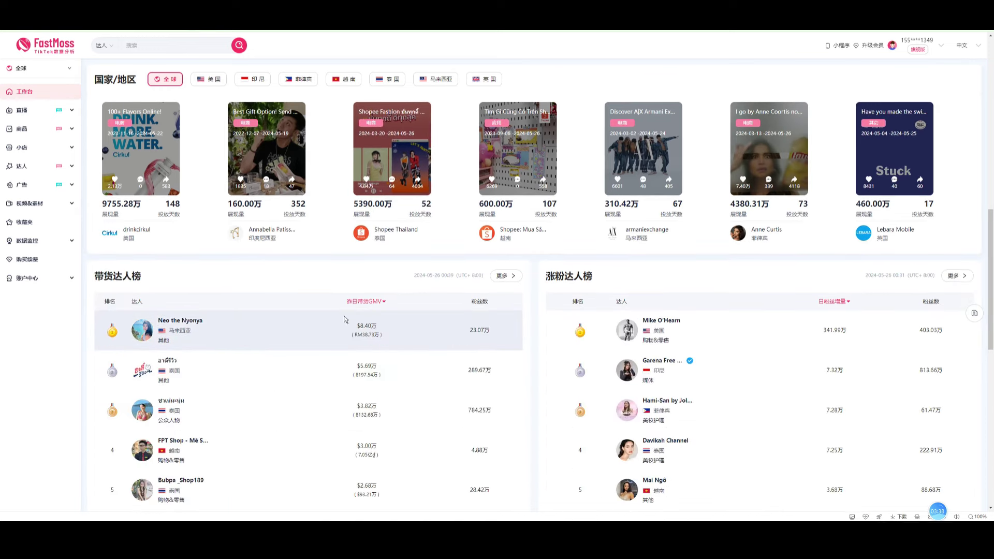
pyautogui.scroll(-2, 346, 311)
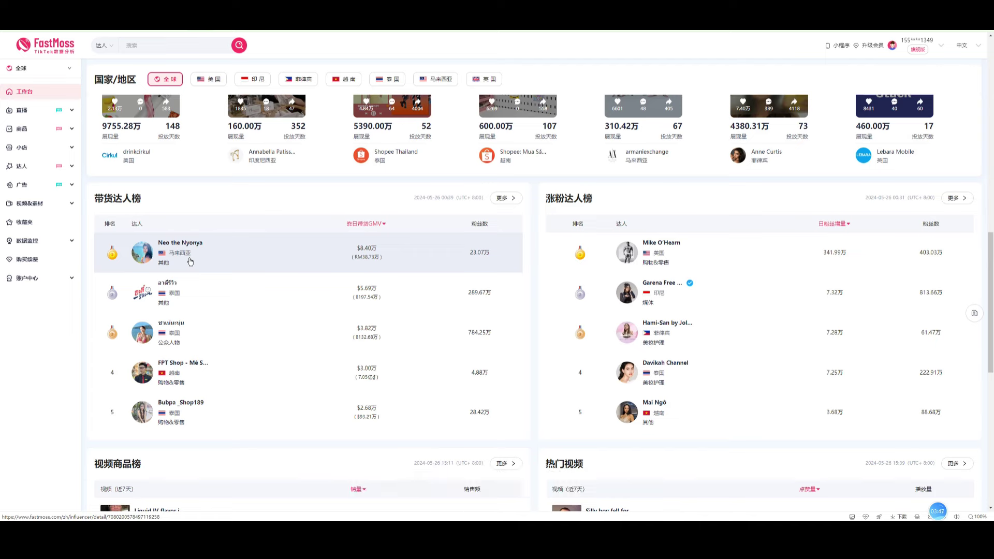
pyautogui.scroll(-2, 358, 327)
pyautogui.scroll(-2, 359, 328)
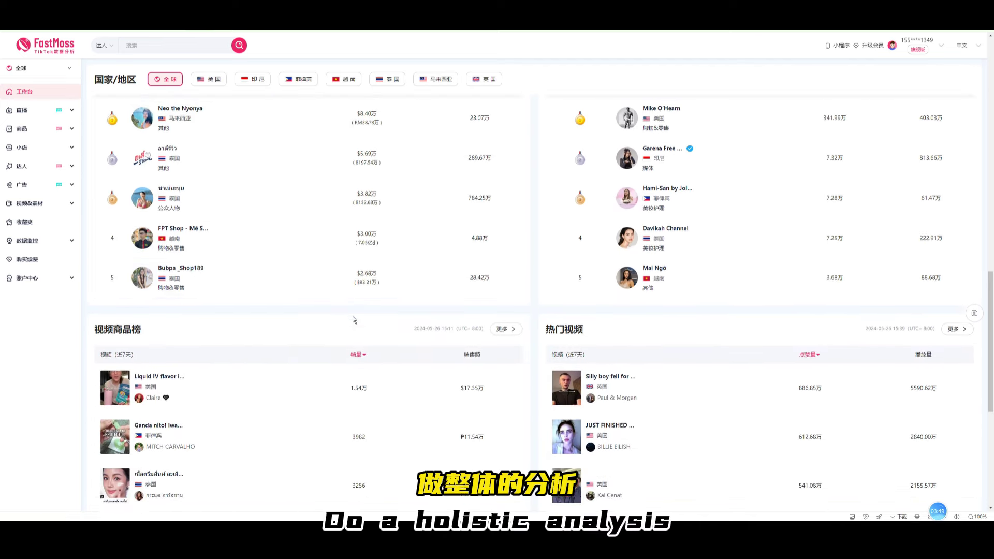
pyautogui.moveTo(97, 311); pyautogui.dragTo(171, 310)
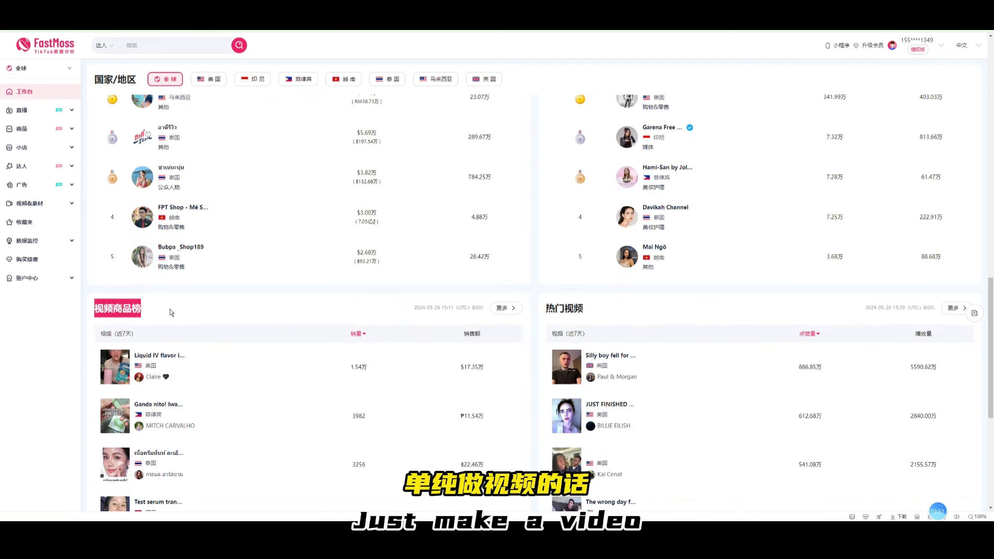
pyautogui.scroll(-3, 305, 377)
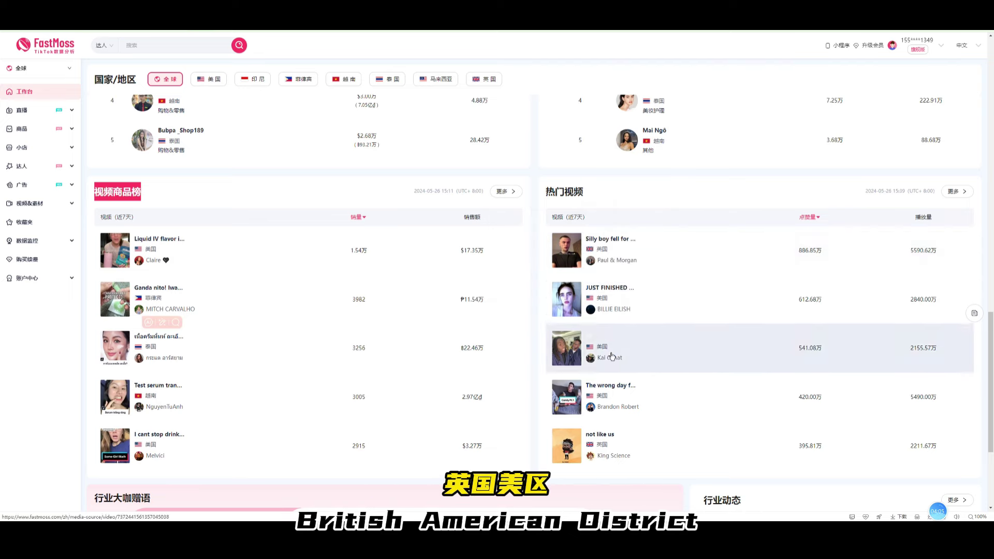
pyautogui.scroll(-3, 165, 259)
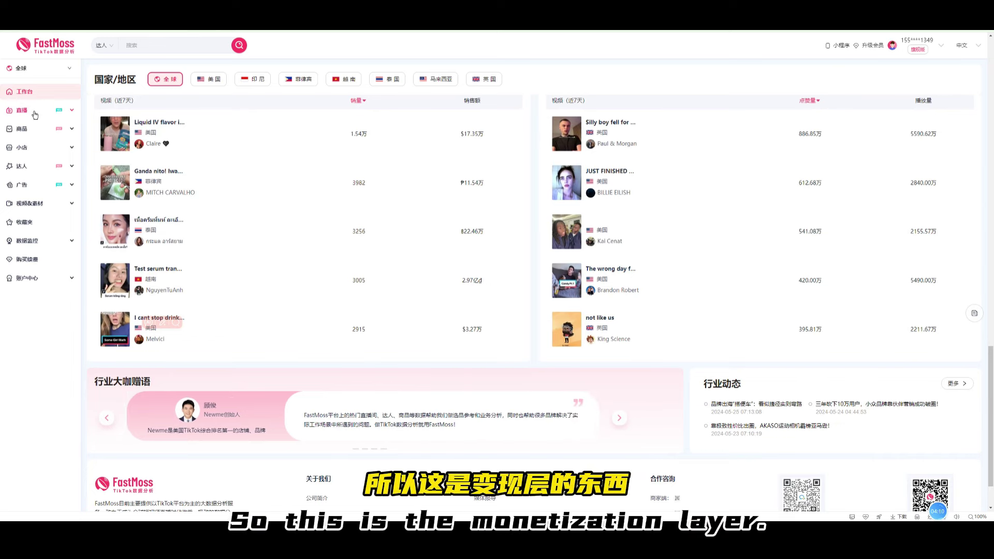
# Open 直播搜索 and filter live streams by creator category 购物&零售, product category 居家日用 and country 美国
pyautogui.click(34, 111)
pyautogui.click(31, 129)
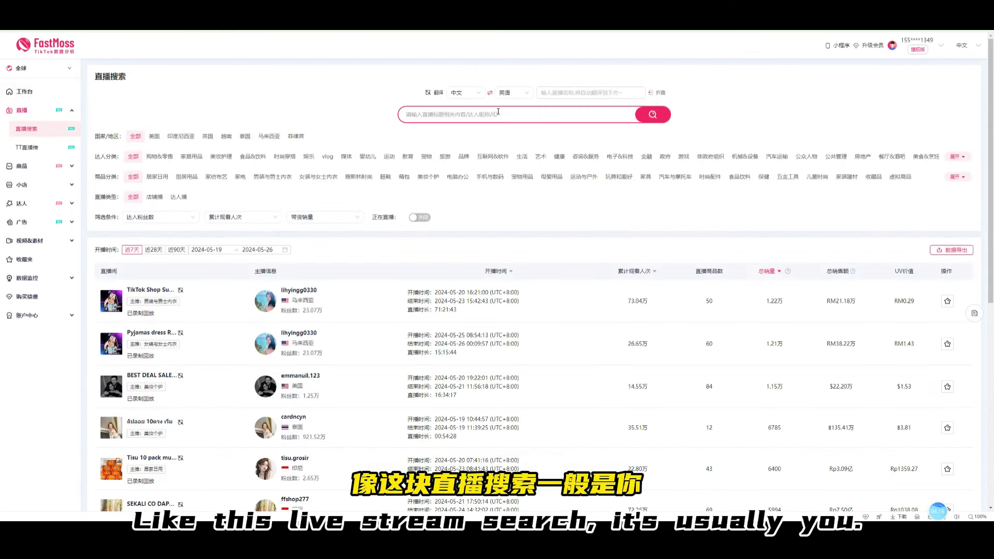
pyautogui.click(489, 114)
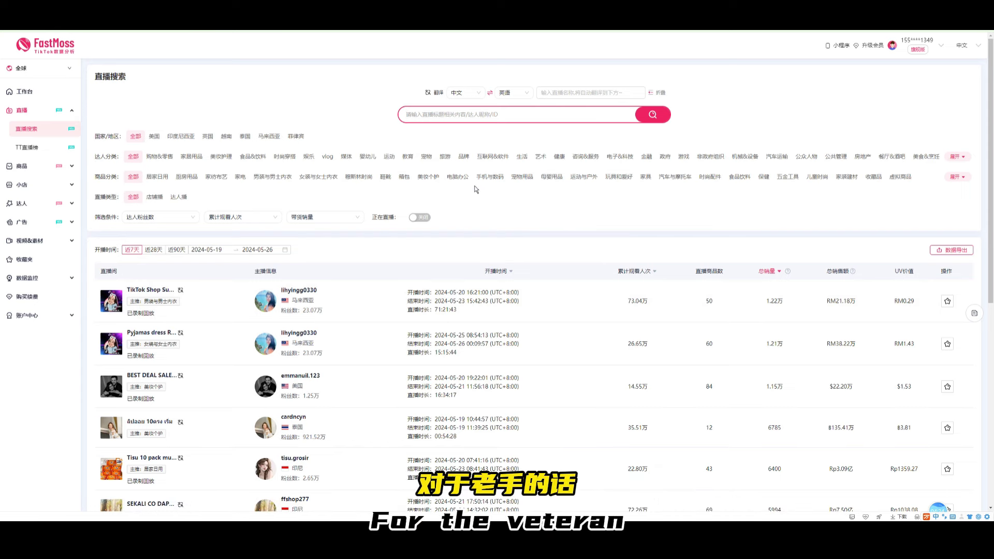
pyautogui.click(166, 159)
pyautogui.click(159, 177)
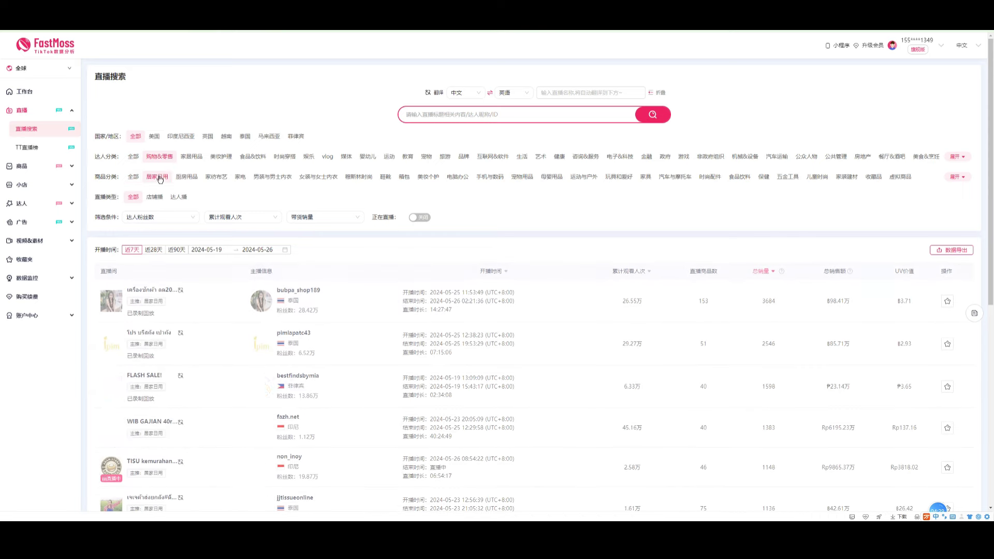
pyautogui.click(159, 139)
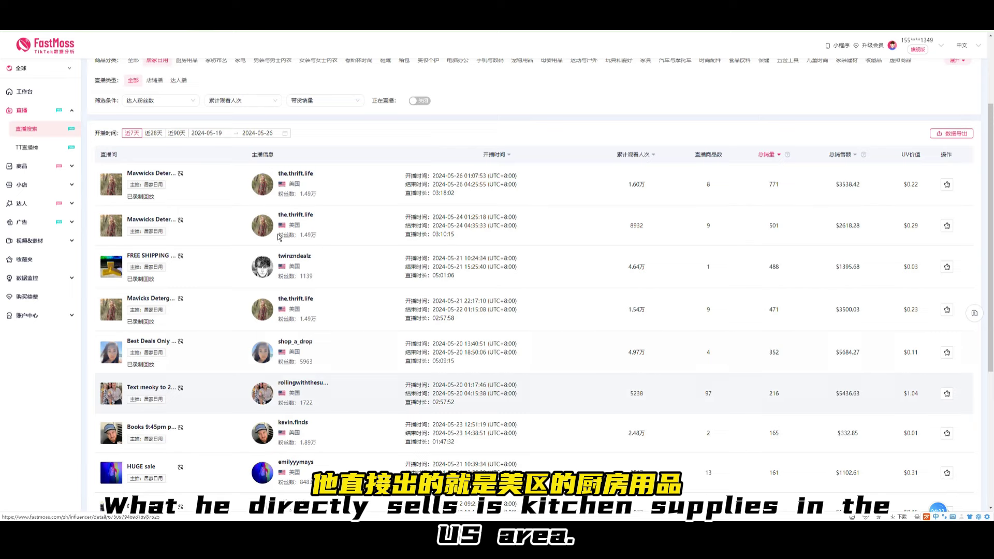
# Browse the US live streams by product category, trying 厨房用品, 全部, 家纺布艺, 女装与女士内衣 and 穆斯林时尚
pyautogui.click(187, 177)
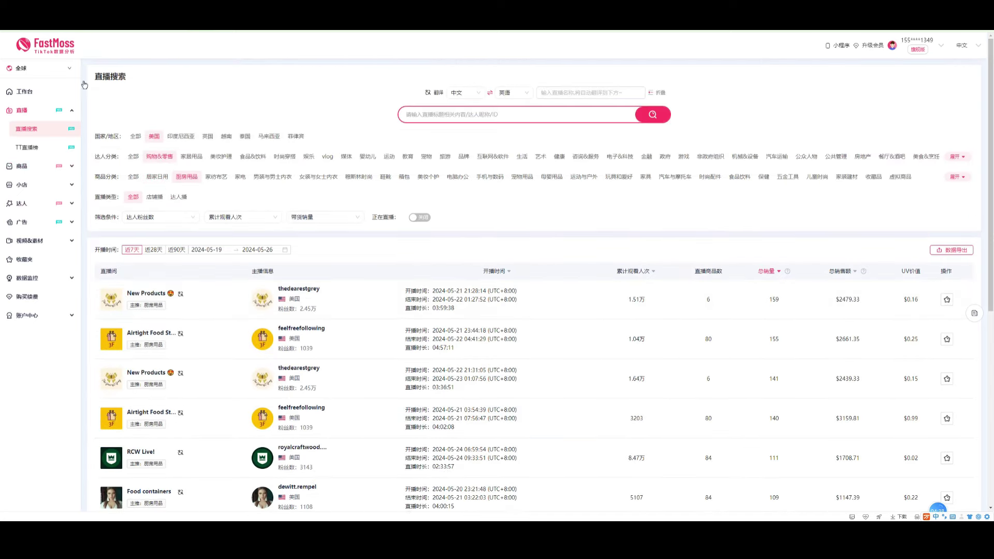
pyautogui.click(133, 177)
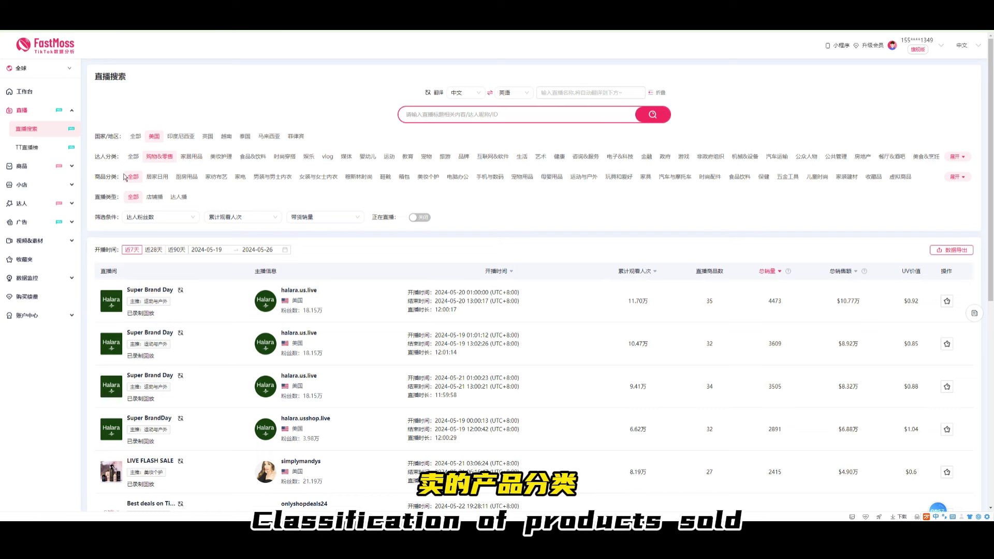
pyautogui.click(217, 178)
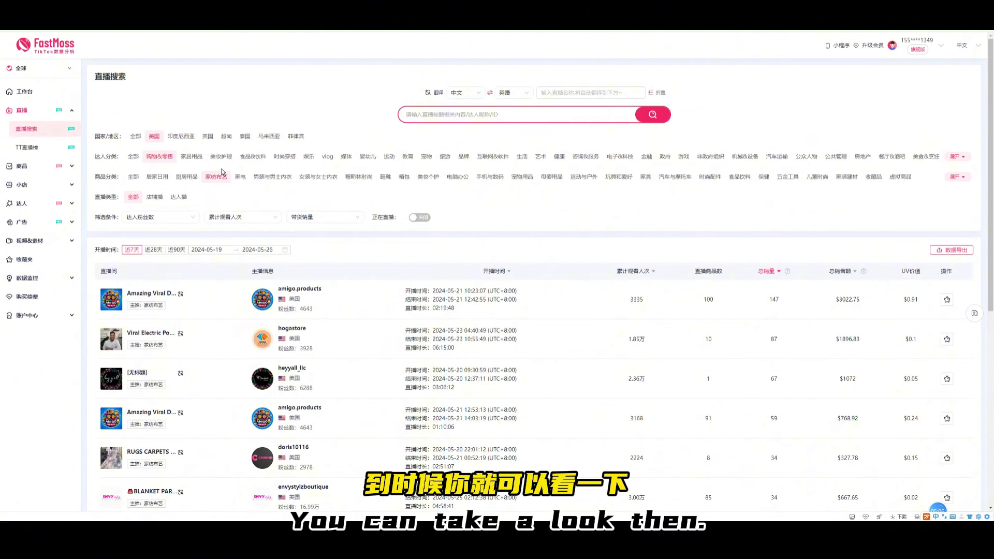
pyautogui.click(318, 177)
pyautogui.click(359, 176)
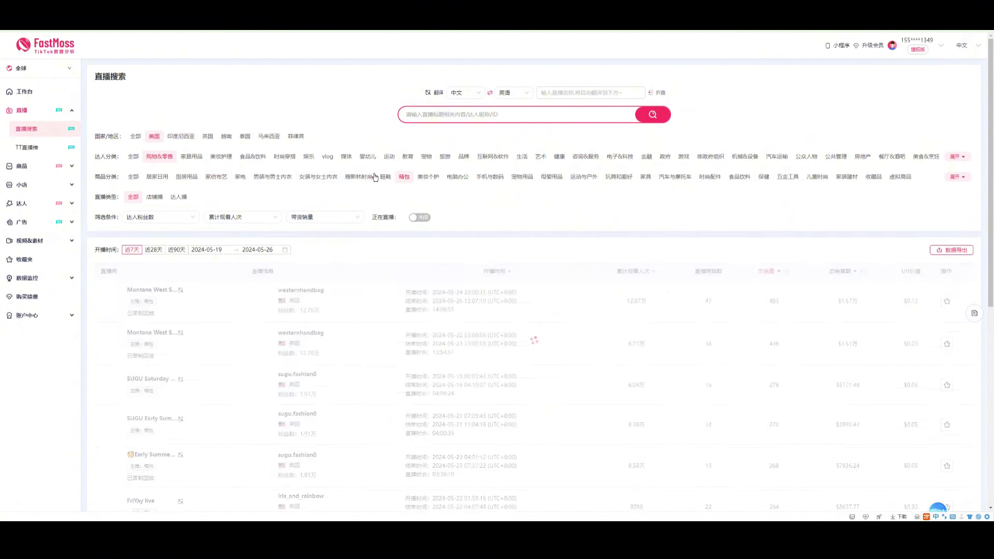
# Filter the US live streams to product category 箱包 and examine the top streams' viewer and sales figures
pyautogui.click(403, 177)
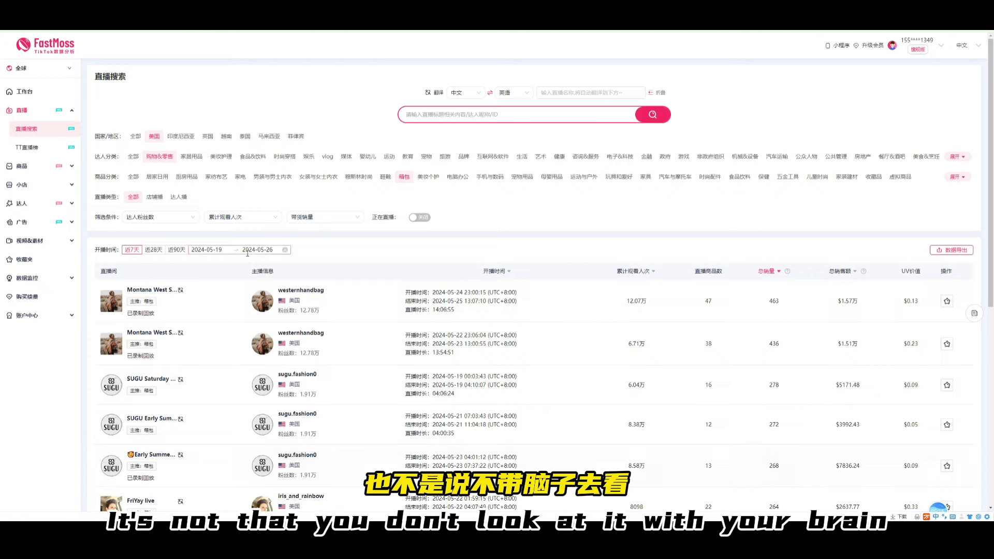
pyautogui.scroll(-3, 248, 256)
pyautogui.scroll(3, 310, 207)
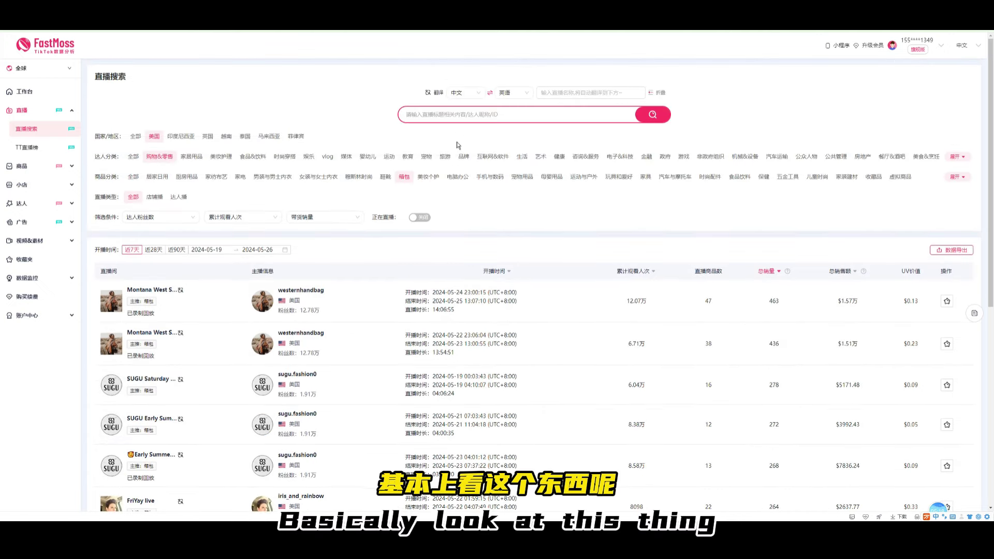
pyautogui.scroll(-1, 636, 269)
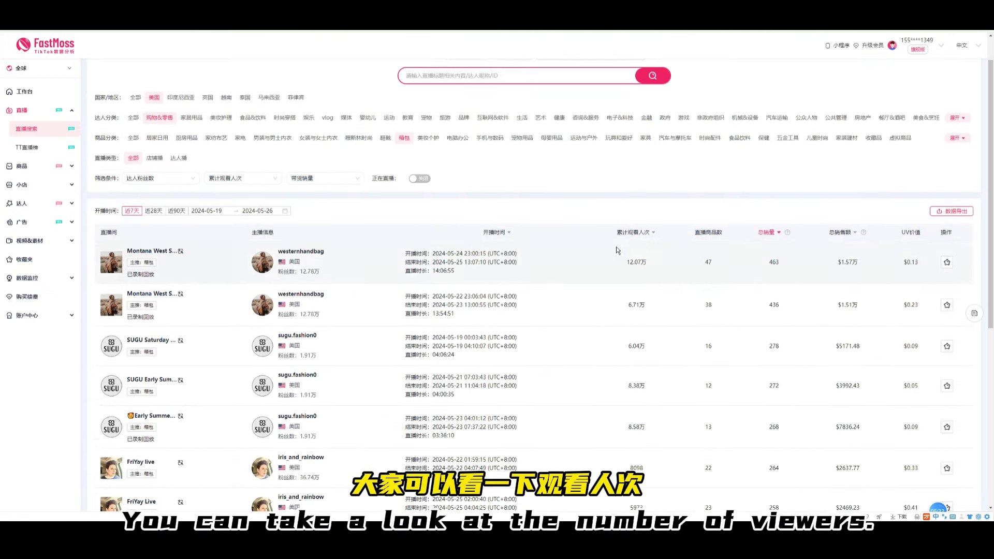
pyautogui.moveTo(625, 260); pyautogui.dragTo(669, 302)
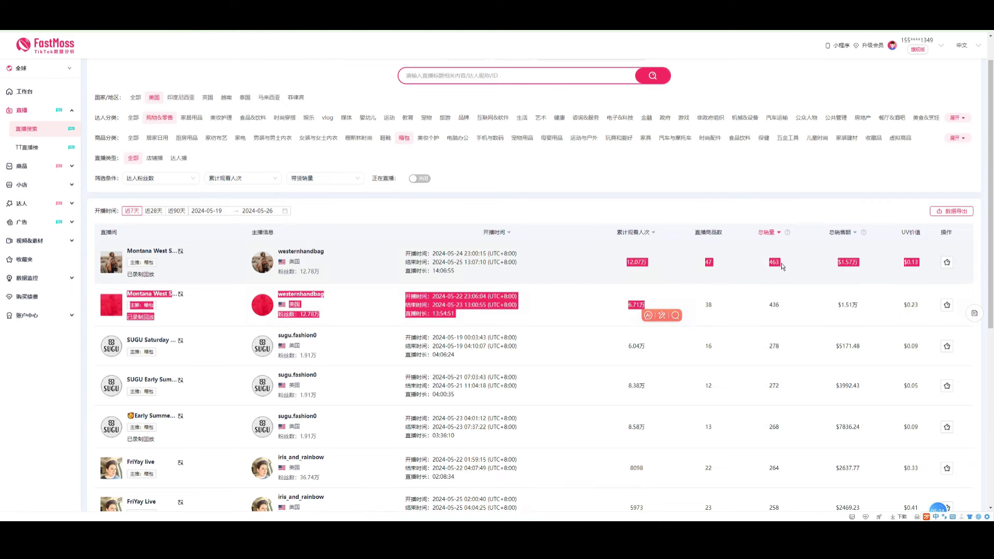
# Set the country and creator category filters to 全部 and the broadcast period to the last 28 days (近28天)
pyautogui.click(135, 97)
pyautogui.click(134, 118)
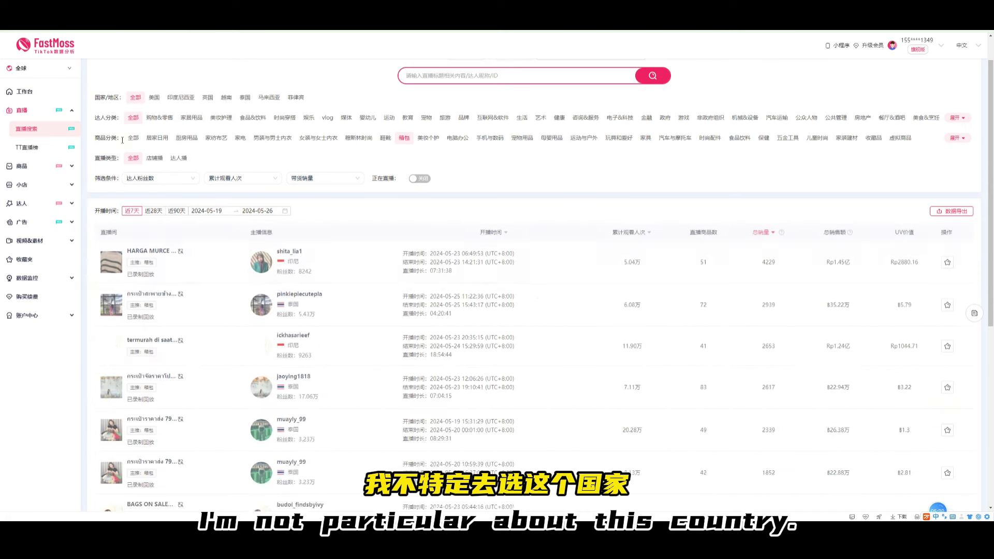
pyautogui.click(154, 211)
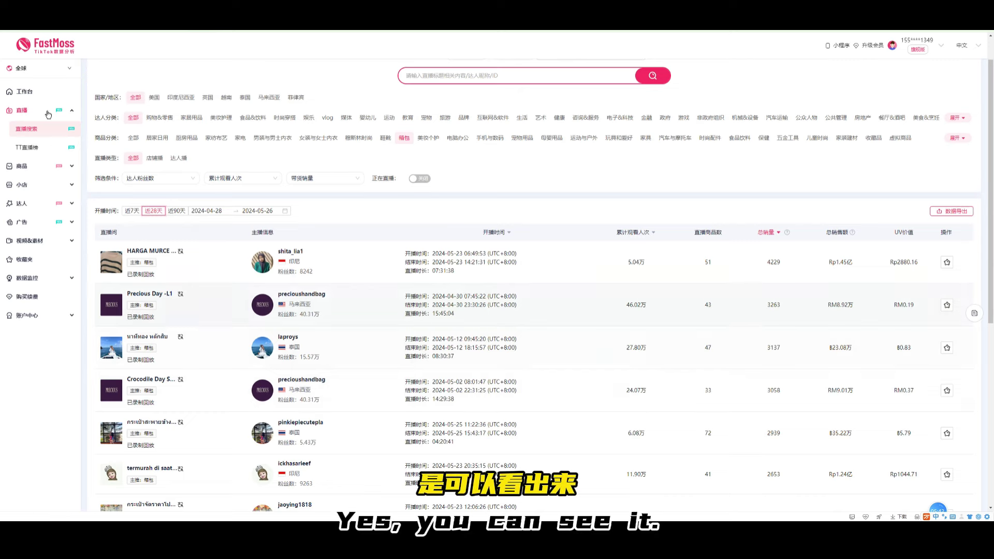
# Open the TikTok live stream ranking (TT直播榜) and review the top-selling streams
pyautogui.click(32, 147)
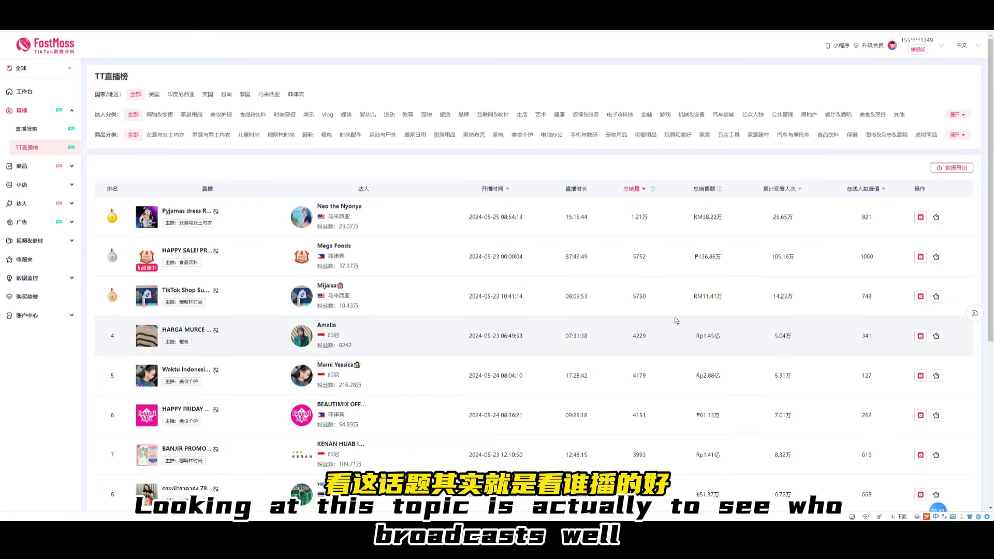
pyautogui.scroll(-1, 581, 453)
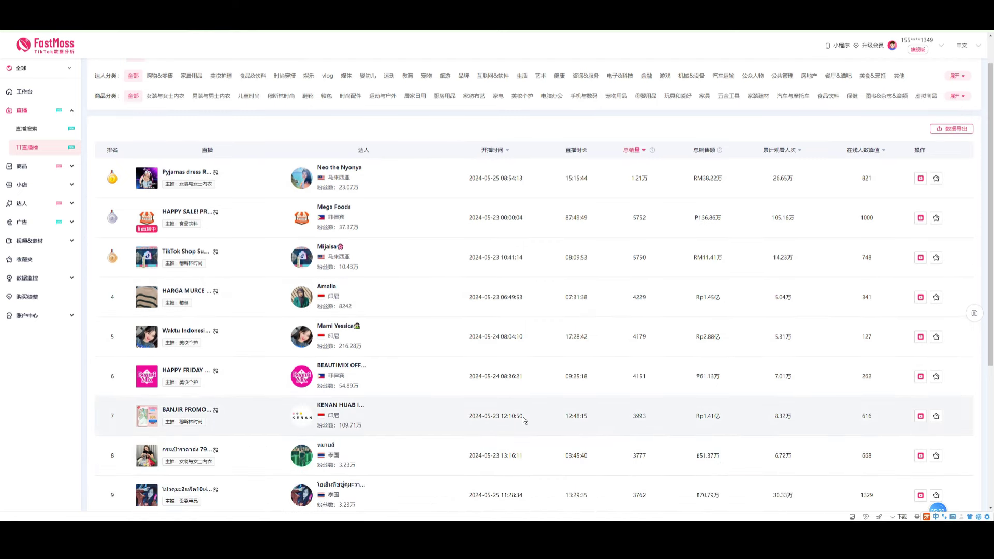
# Go through the product pages 商品搜索, 销量榜 and 新品榜
pyautogui.click(39, 170)
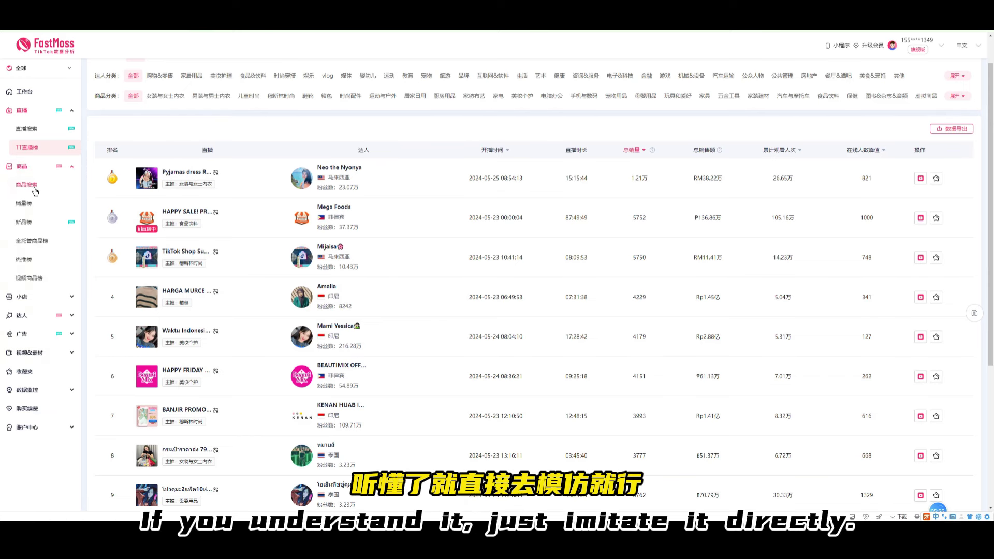
pyautogui.click(34, 188)
pyautogui.click(28, 169)
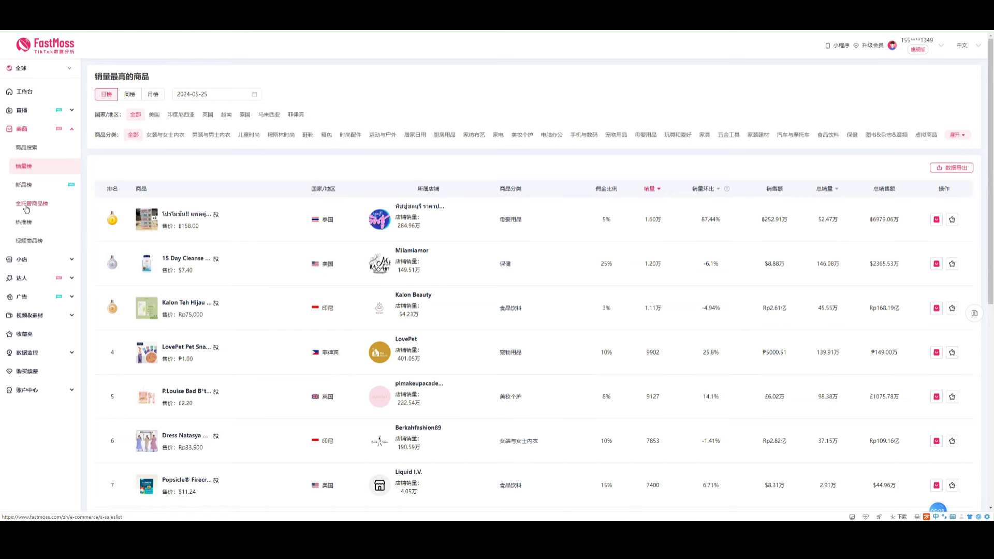
pyautogui.click(32, 190)
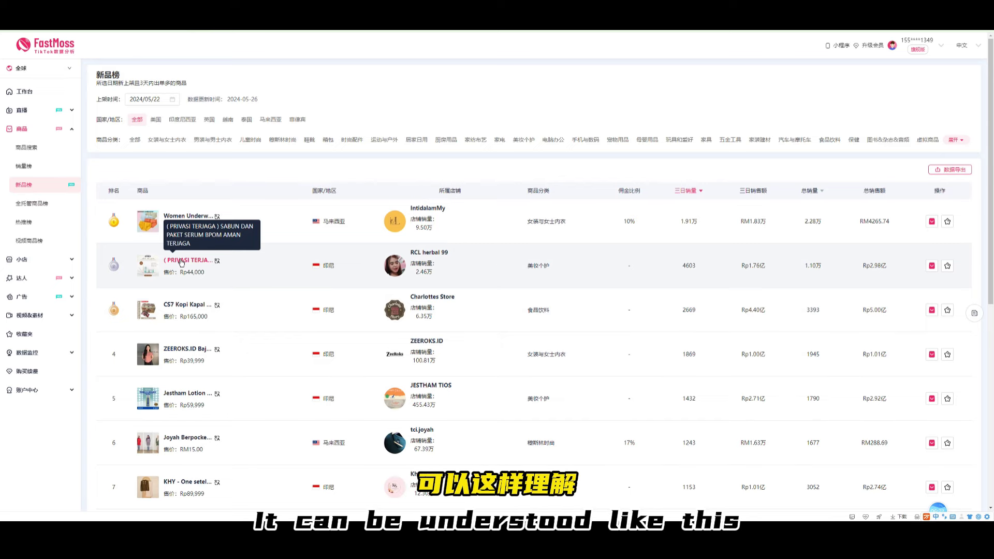
# Open the 热推榜 product ranking and review the products promoted by the most creators
pyautogui.click(23, 222)
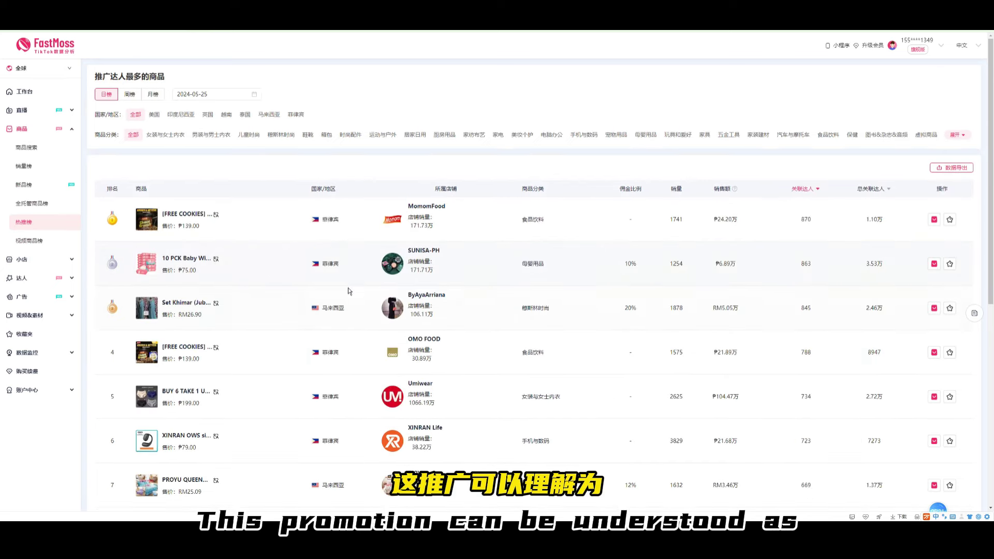
pyautogui.scroll(-1, 317, 231)
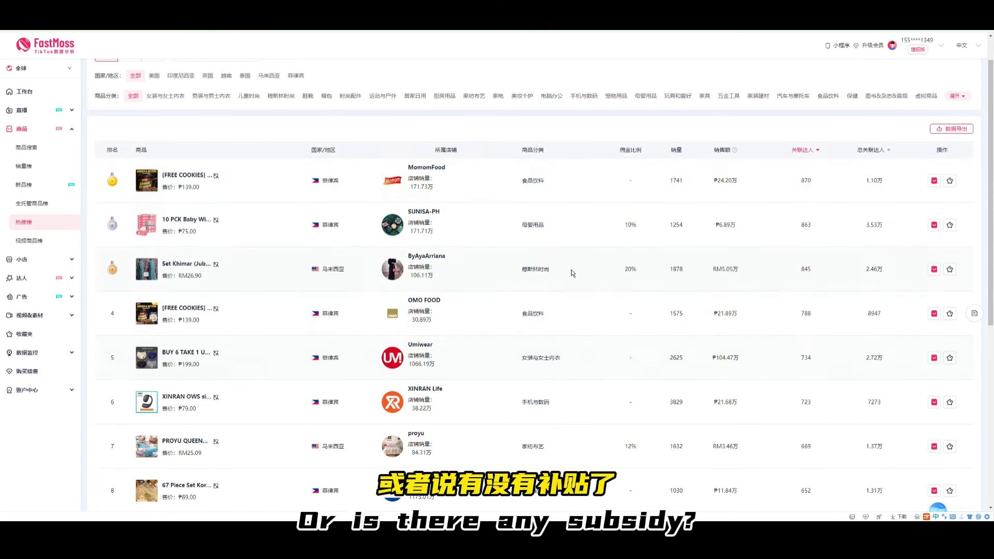
pyautogui.scroll(-4, 305, 258)
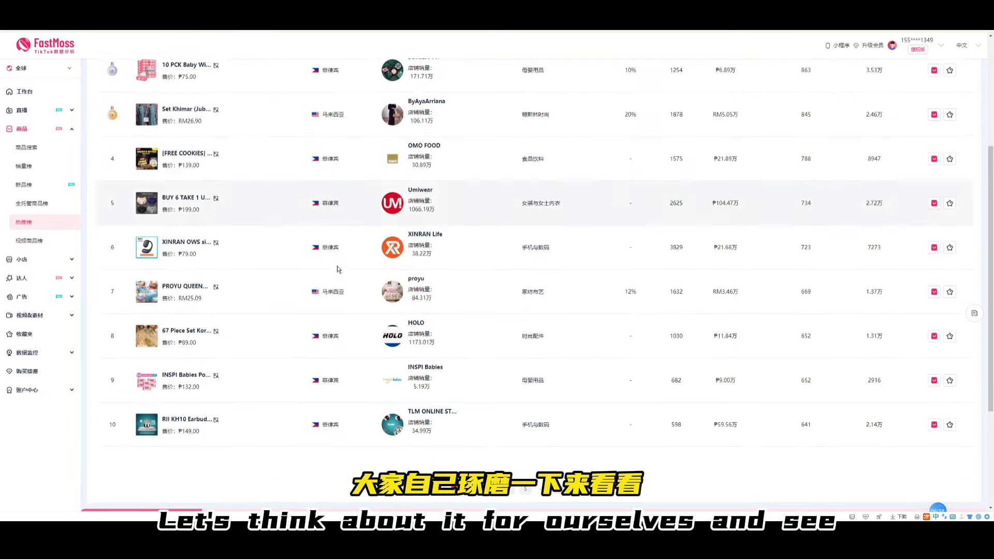
pyautogui.scroll(4, 322, 186)
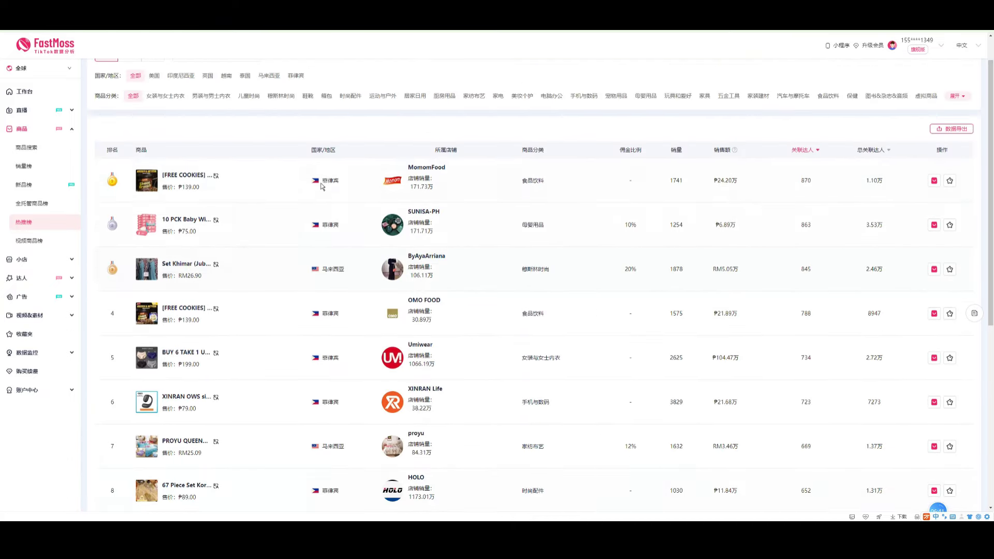
# Open the shop rankings 小店榜 and 全托管店铺榜 and review the best-selling shops
pyautogui.scroll(-3, 310, 394)
pyautogui.click(21, 259)
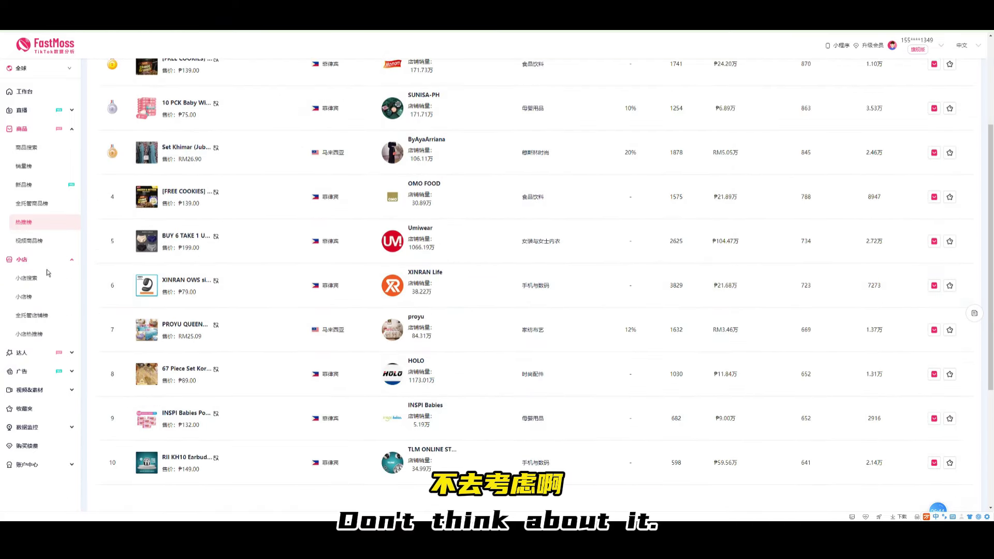
pyautogui.click(32, 300)
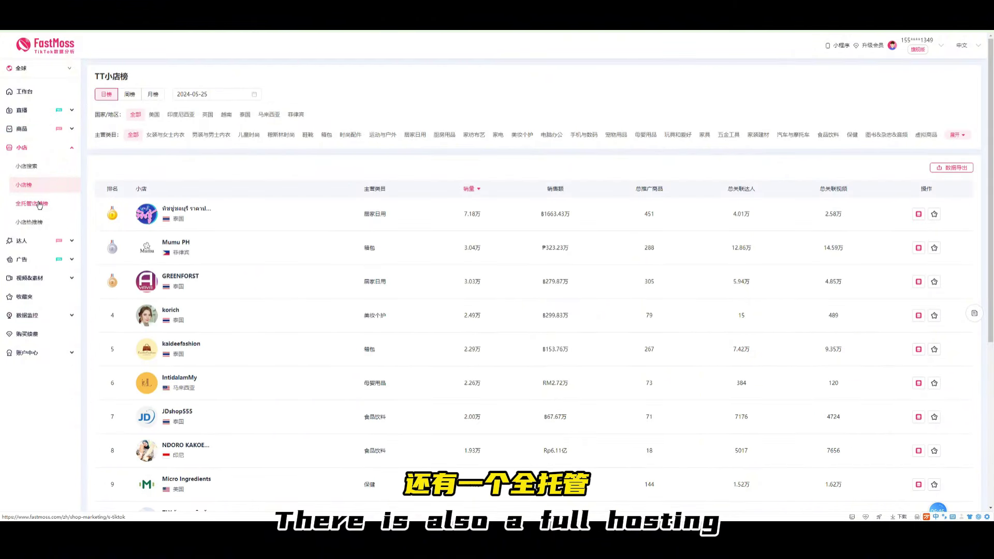
pyautogui.click(39, 204)
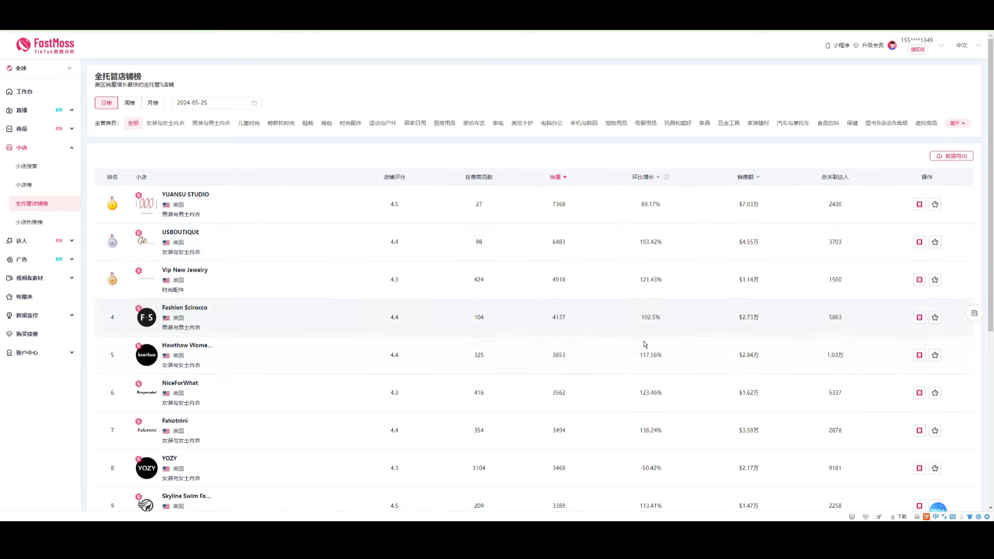
# Open the 带货达人榜 creator ranking and filter it by creator category 美妆护理 and goods category 鞋靴
pyautogui.click(21, 240)
pyautogui.click(29, 292)
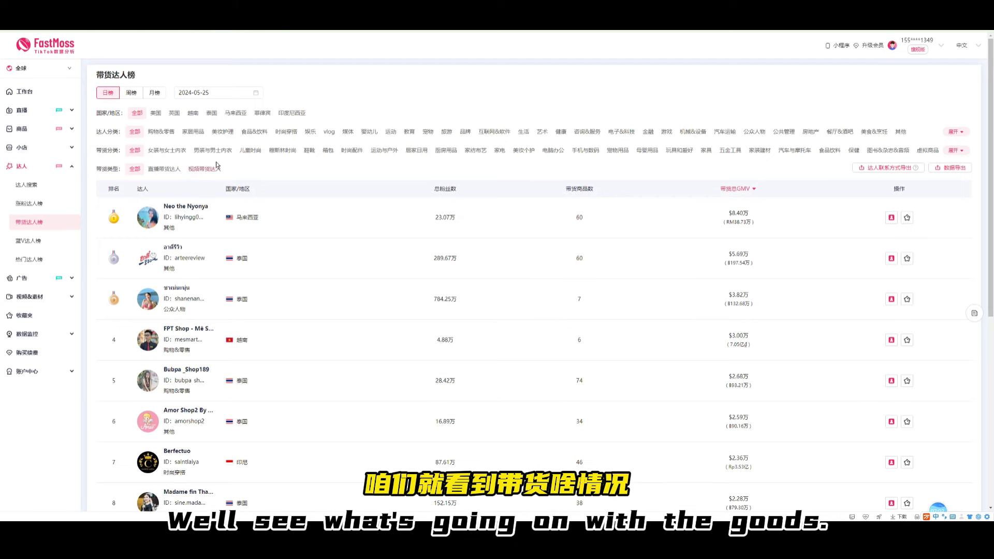
pyautogui.click(217, 132)
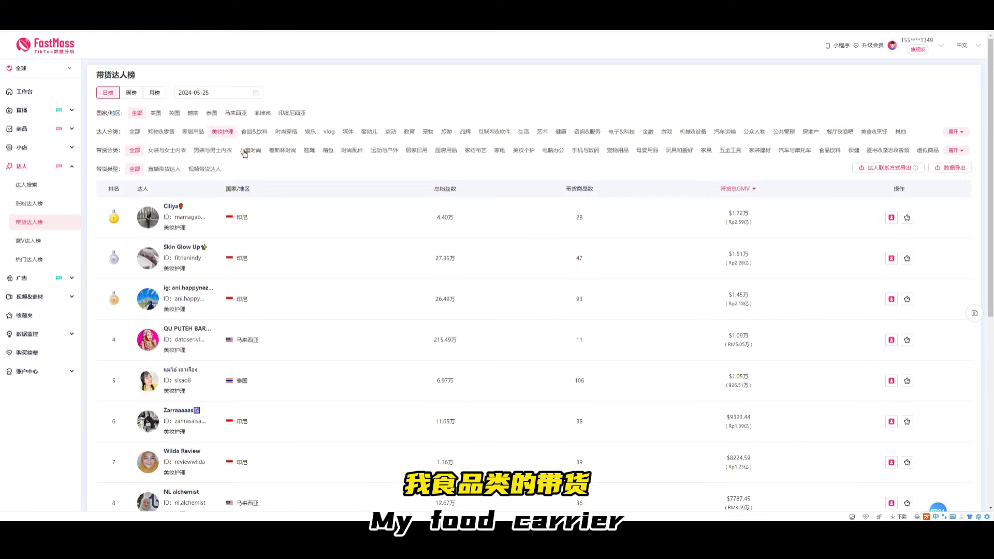
pyautogui.click(309, 151)
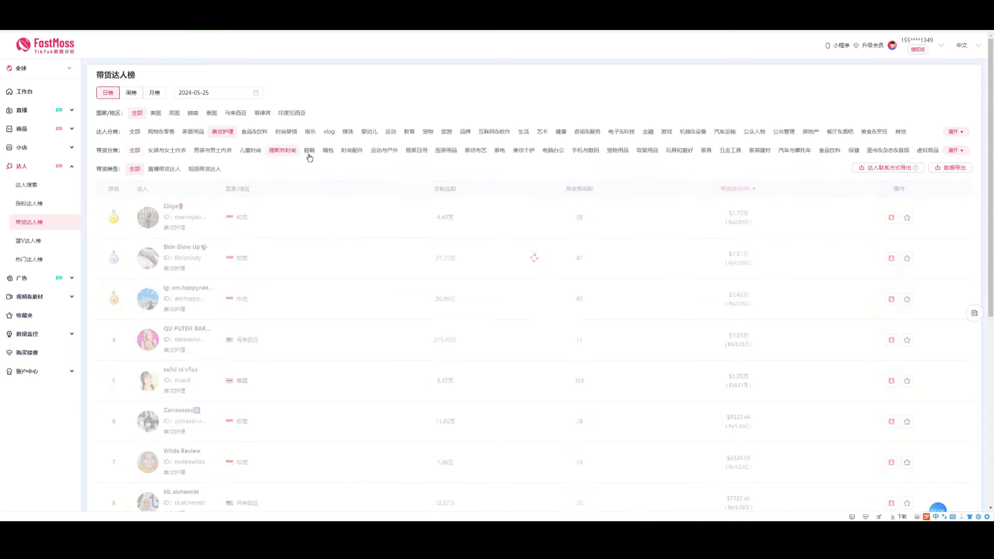
# Open the ad search page (广告搜索) and review the listed ads and their impression figures
pyautogui.click(39, 286)
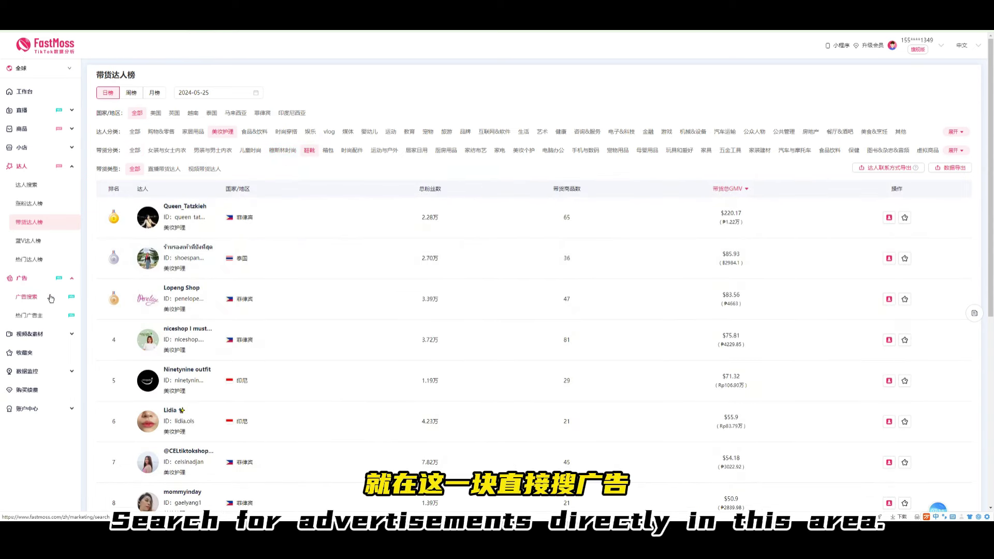
pyautogui.click(26, 296)
pyautogui.scroll(-3, 301, 307)
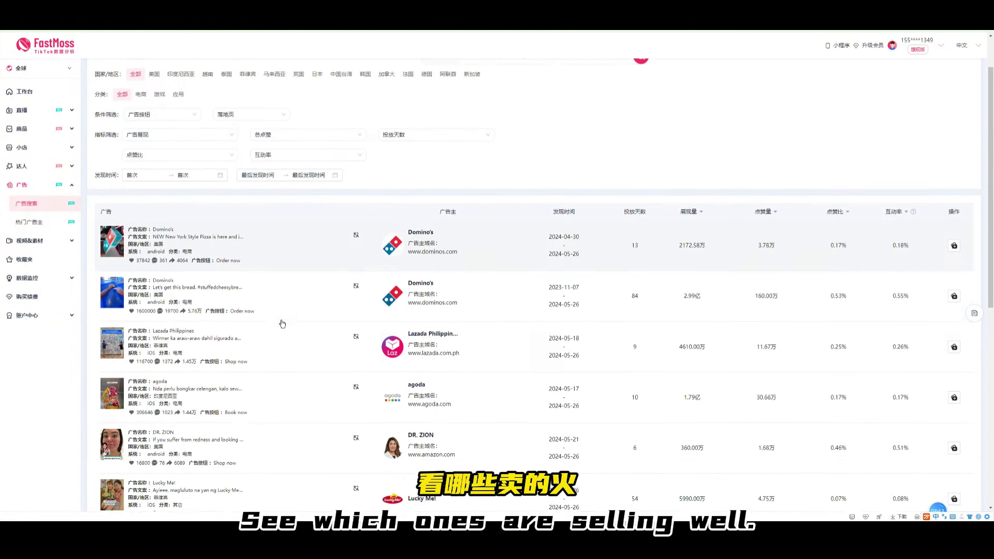
pyautogui.scroll(1, 693, 231)
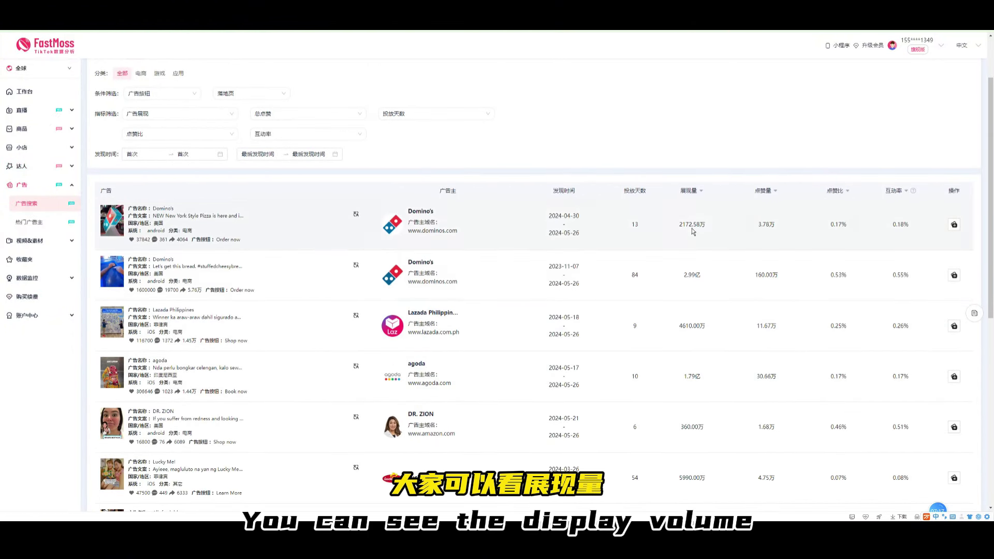
pyautogui.scroll(-1, 578, 242)
# Open the popular videos list (热门视频), view the details of its first video and return to the list
pyautogui.click(31, 241)
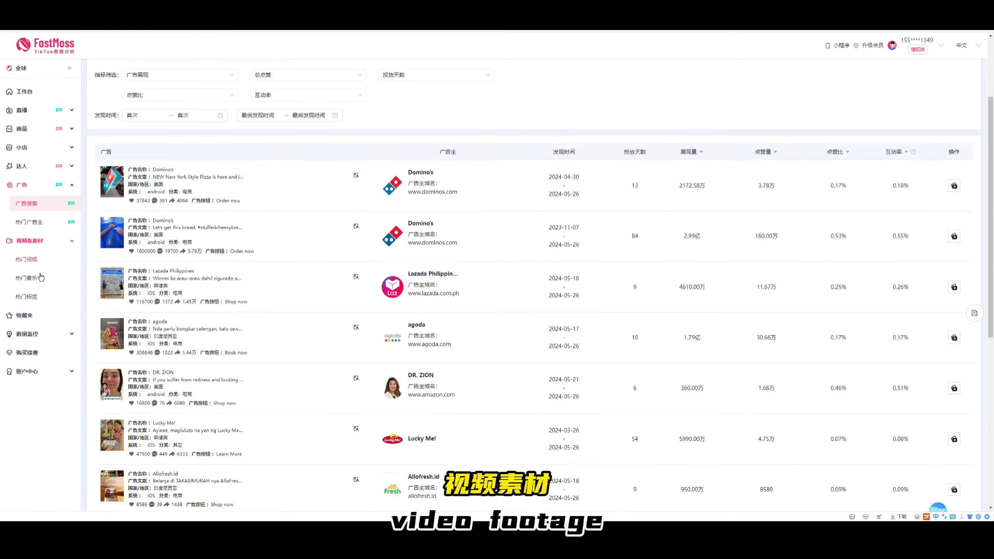
pyautogui.click(49, 258)
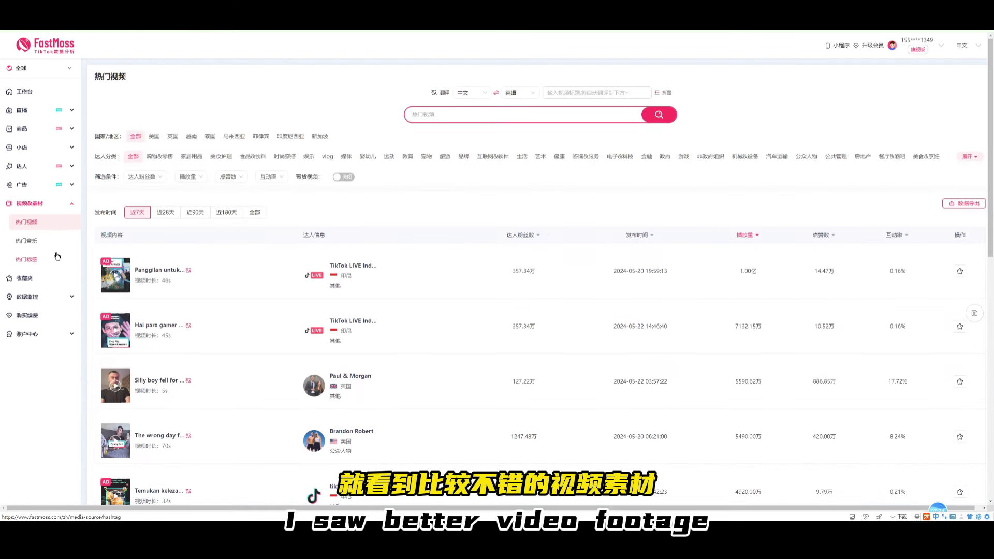
pyautogui.click(114, 295)
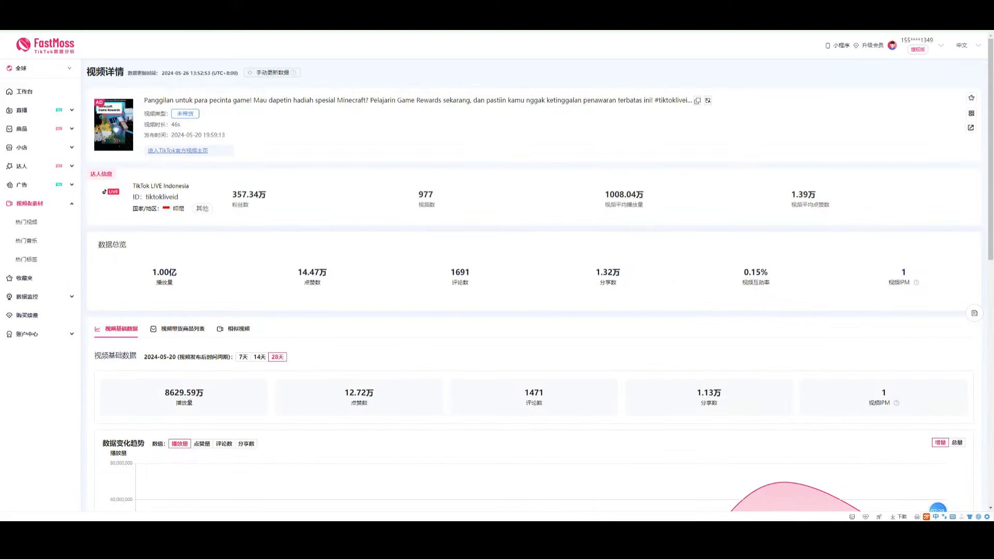
pyautogui.hotkey('alt', 'Left')
# Filter the popular videos by creator category 家居用品 and open the details of one of the videos
pyautogui.scroll(-2, 185, 376)
pyautogui.scroll(1, 220, 123)
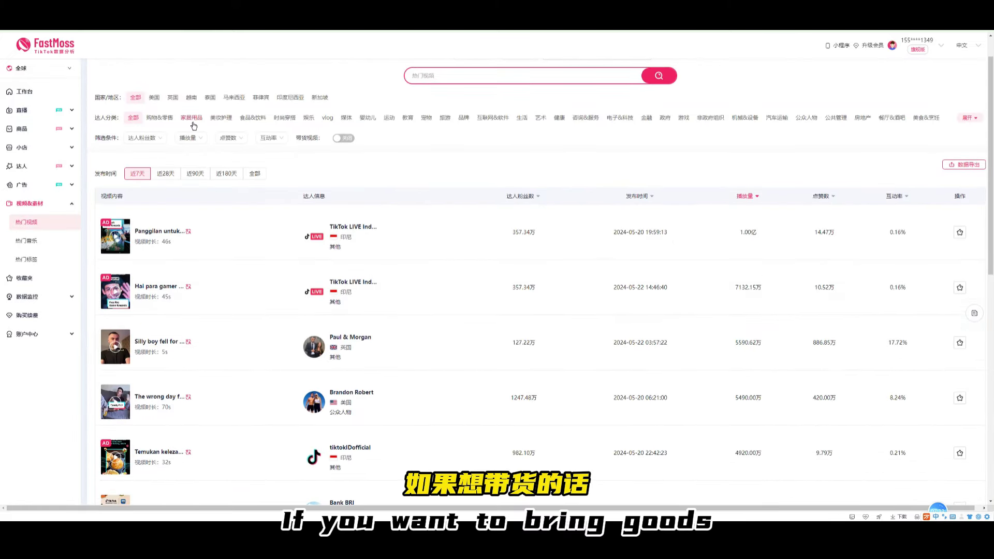
pyautogui.click(191, 119)
pyautogui.click(238, 314)
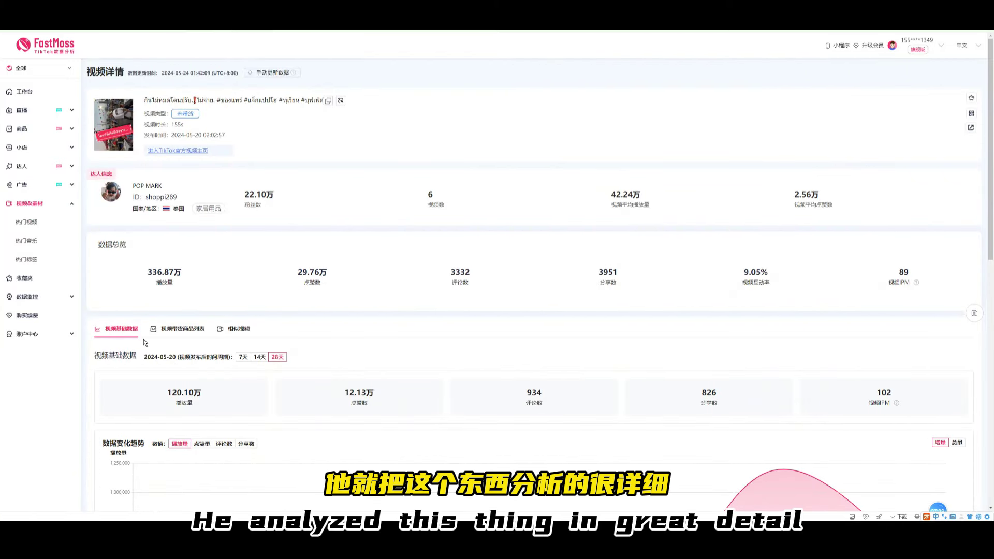
# Review the video's view, like and share figures, its trend chart, product list and similar videos
pyautogui.moveTo(155, 282); pyautogui.dragTo(187, 280)
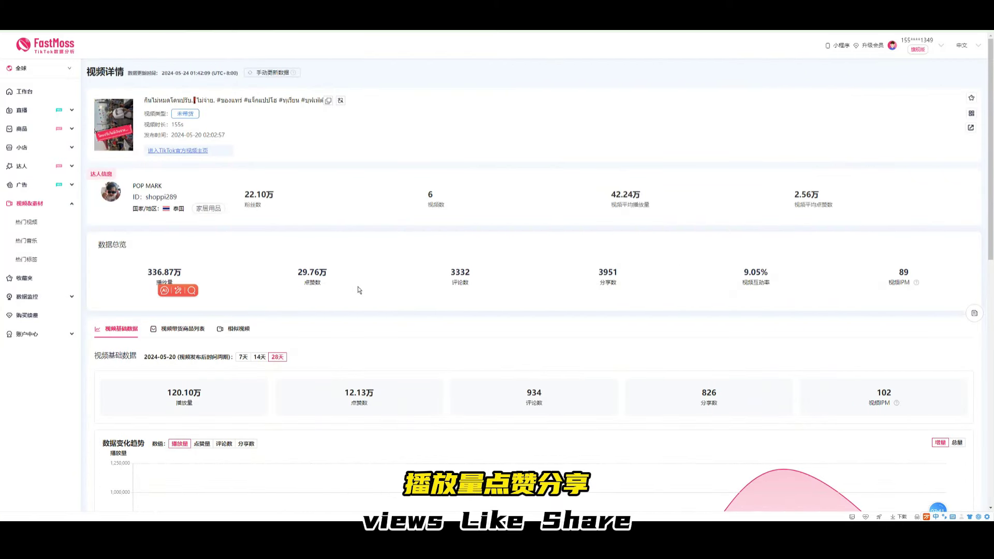
pyautogui.scroll(-10, 422, 346)
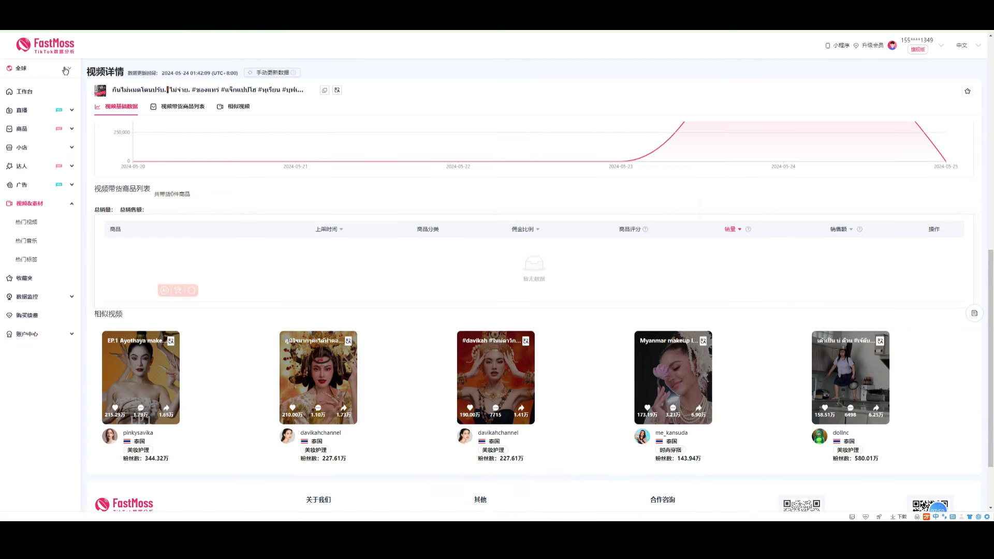
pyautogui.scroll(3, 56, 63)
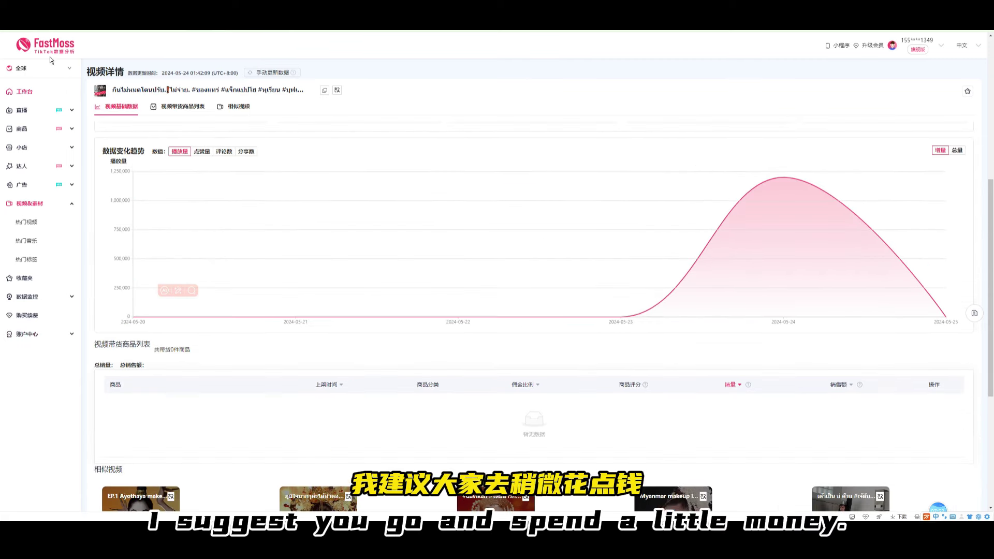
pyautogui.scroll(2, 71, 45)
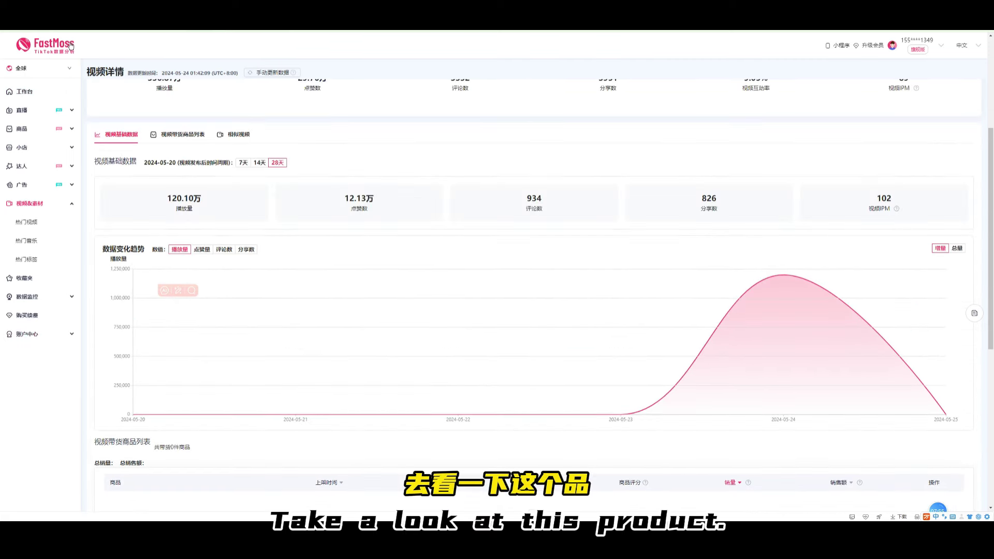